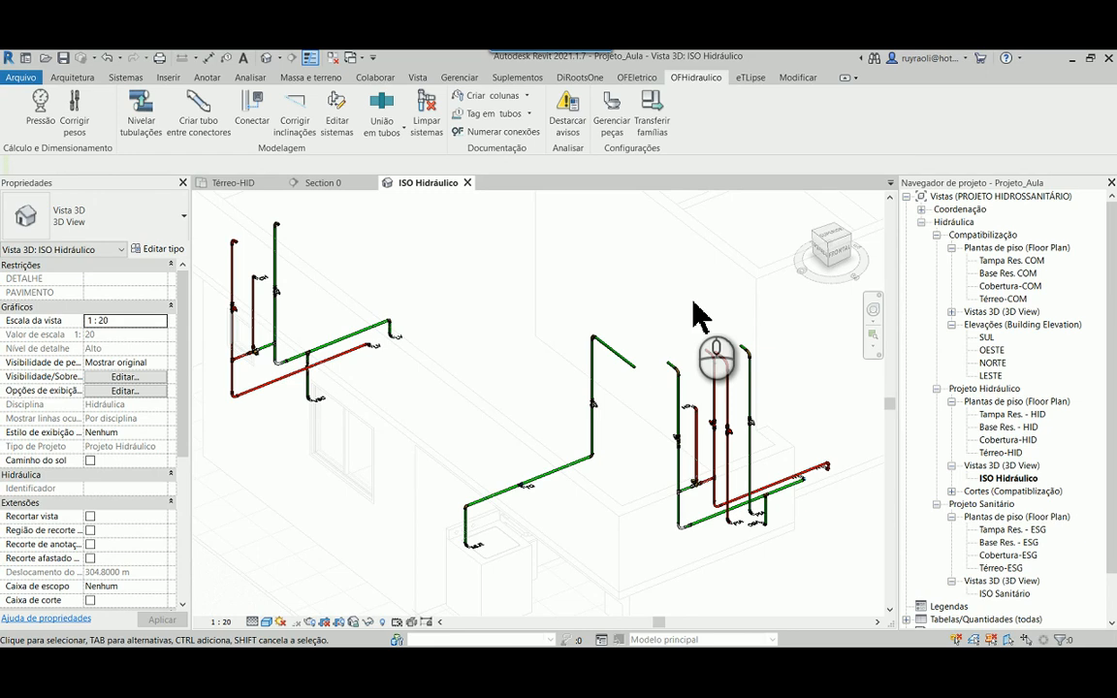
# - Examine the cold and hot water pipe runs and their risers in the isometric hydraulic view
pyautogui.moveTo(456, 292); pyautogui.dragTo(601, 375, button='middle')
pyautogui.scroll(2, 543, 351)
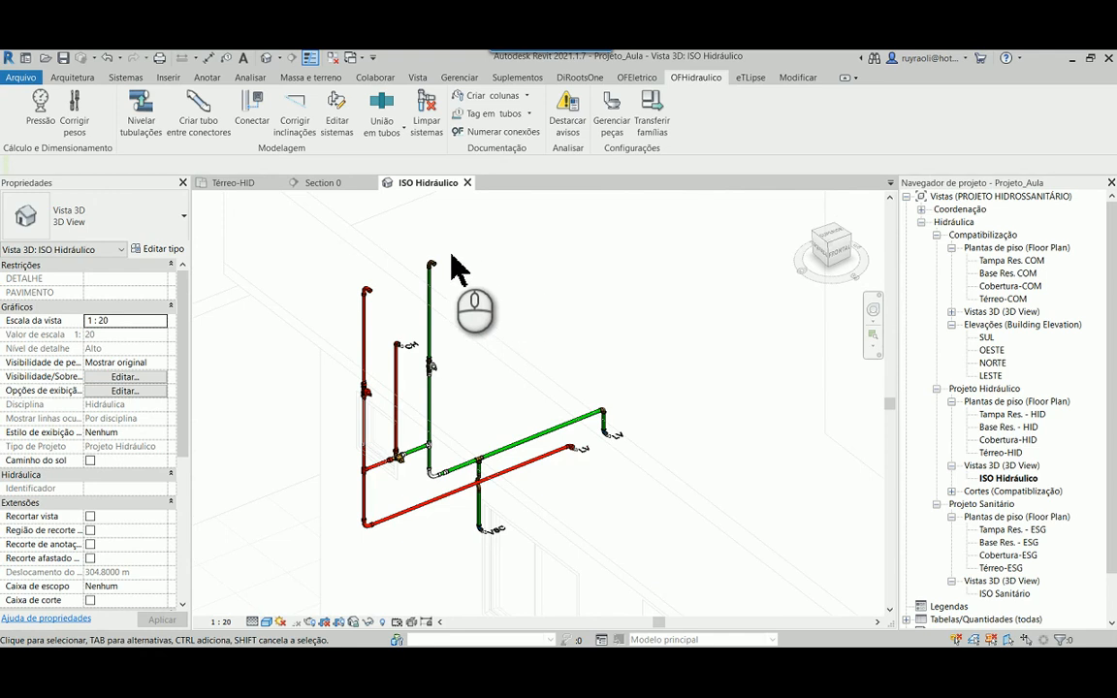
pyautogui.click(378, 517)
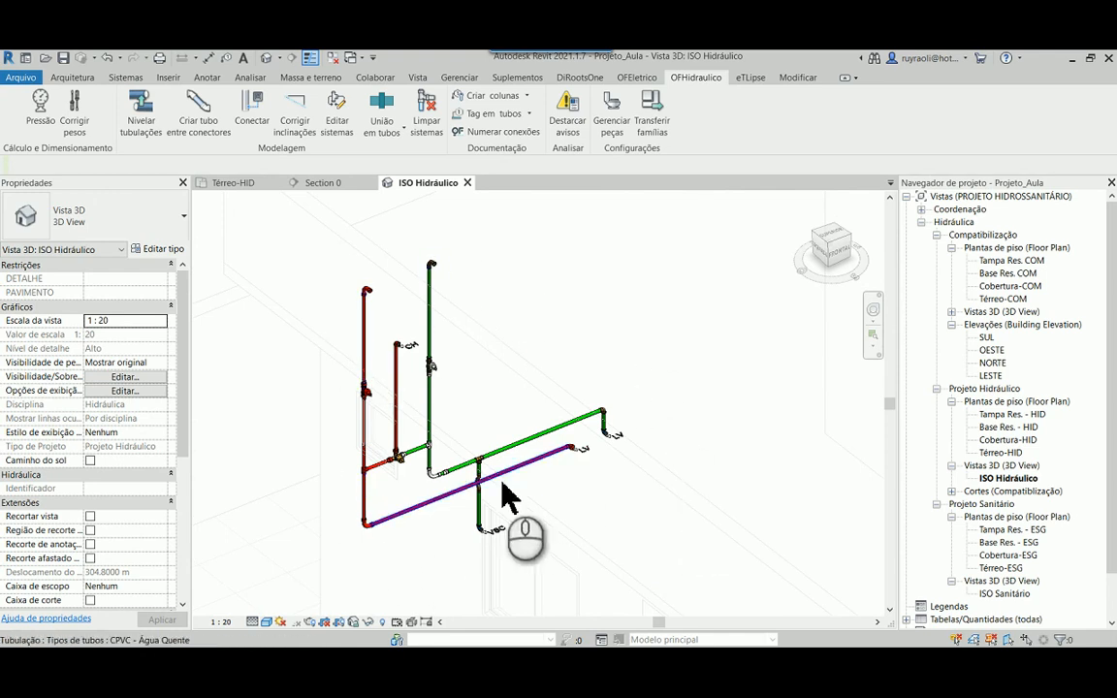
pyautogui.click(699, 519)
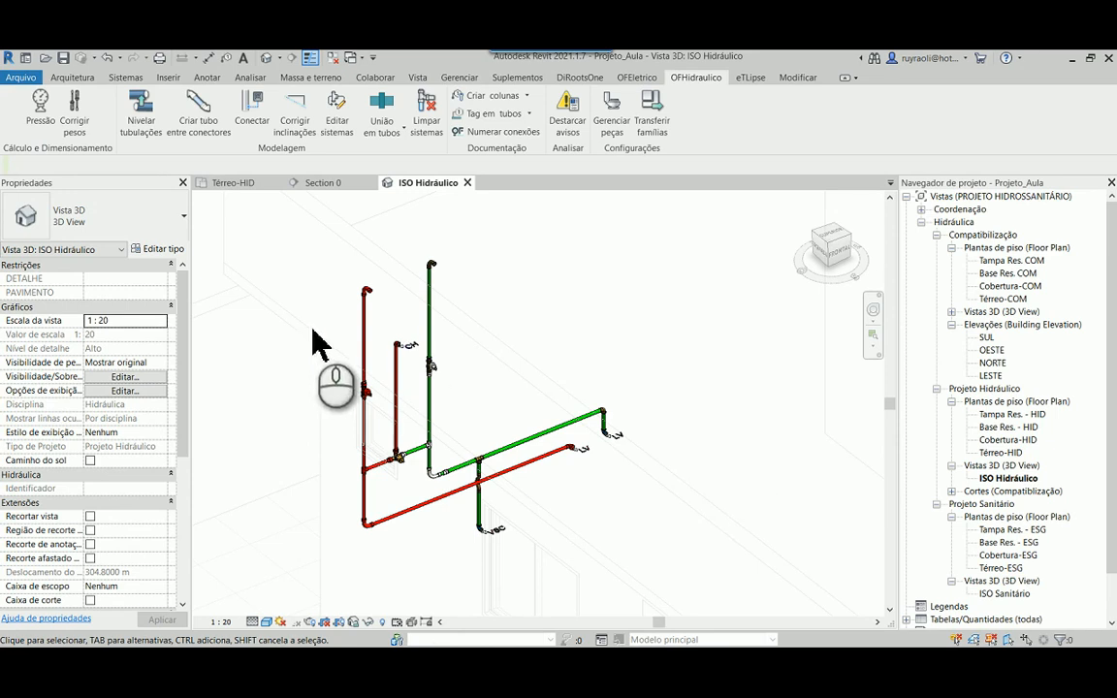
pyautogui.scroll(-5, 319, 347)
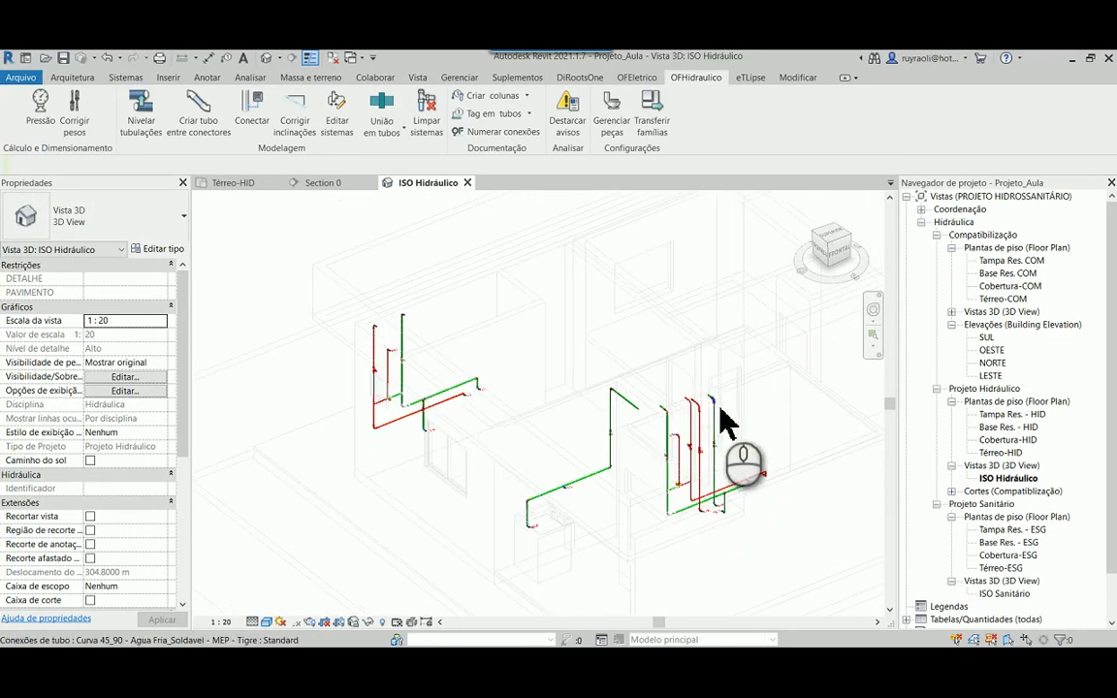
pyautogui.moveTo(721, 401); pyautogui.dragTo(687, 378, button='middle')
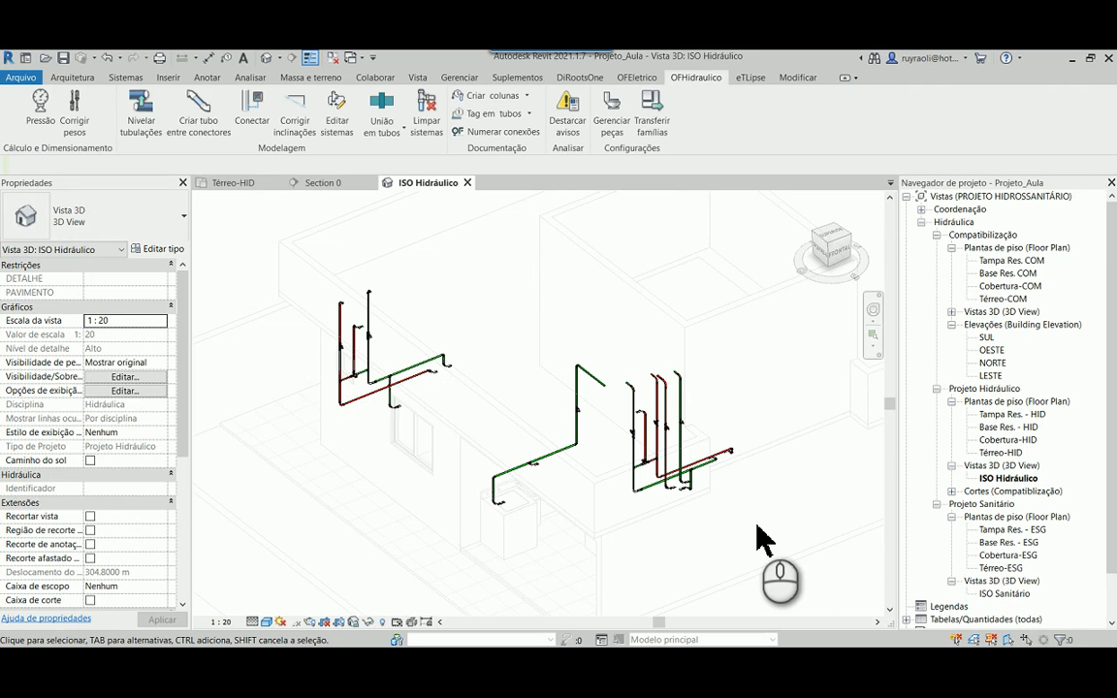
pyautogui.scroll(-2, 399, 462)
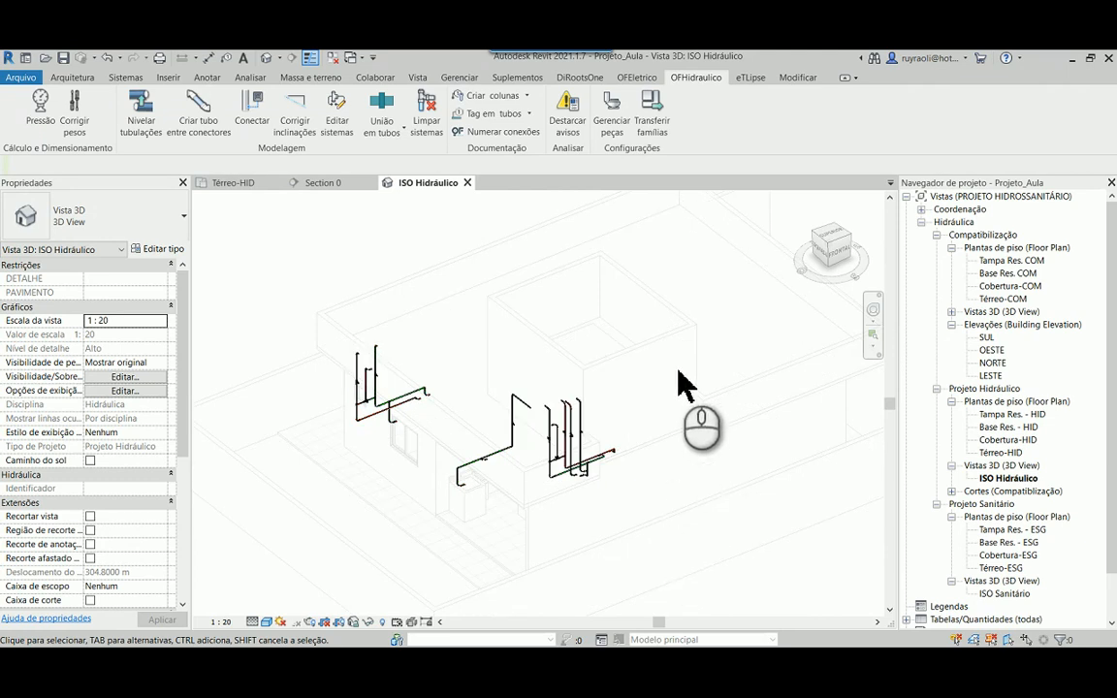
pyautogui.scroll(-1, 678, 372)
pyautogui.moveTo(724, 473); pyautogui.dragTo(692, 485, button='middle')
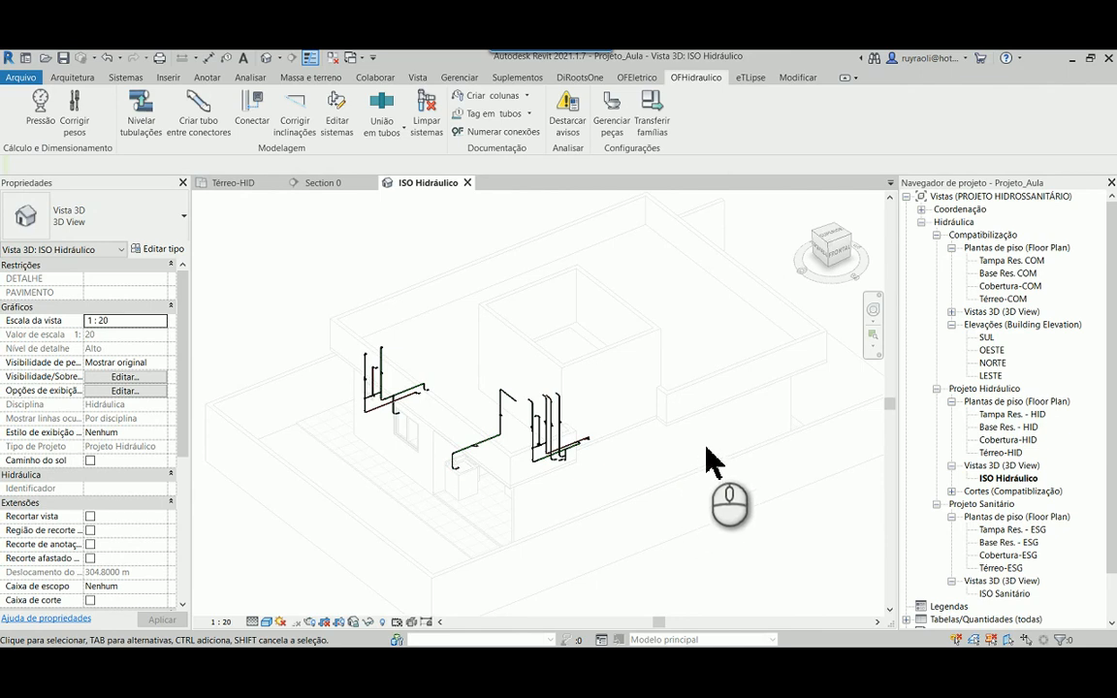
pyautogui.scroll(-3, 994, 370)
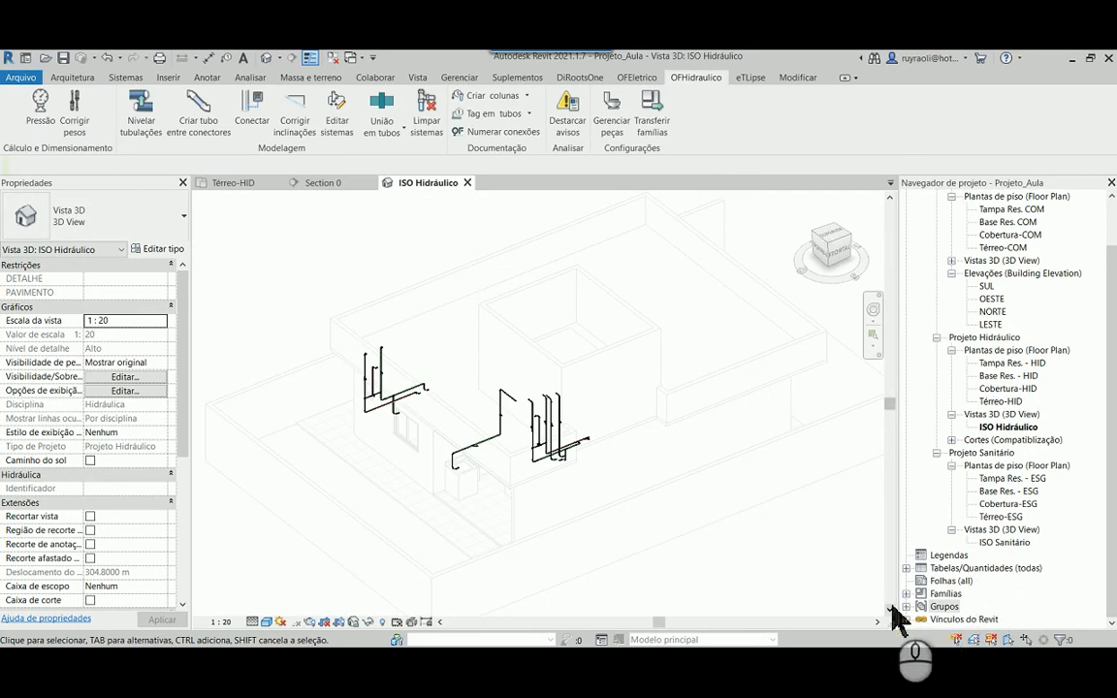
# - Expand the project's groups and open the Cobertura-HID floor plan at the water tank enclosure
pyautogui.doubleClick(919, 607)
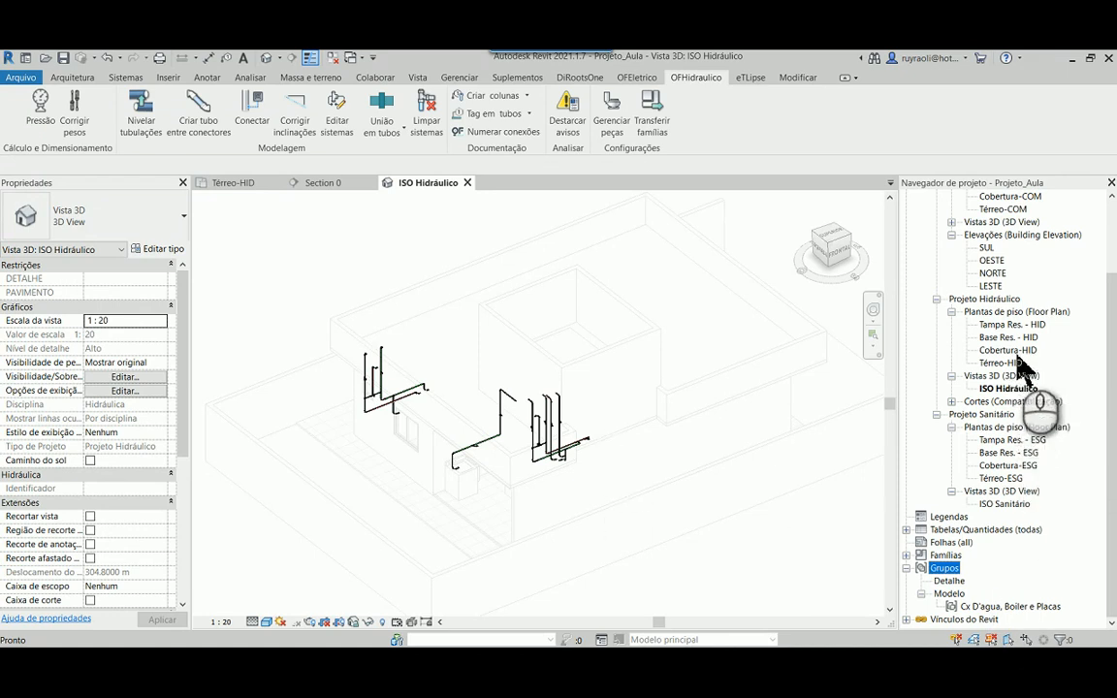
pyautogui.doubleClick(1009, 350)
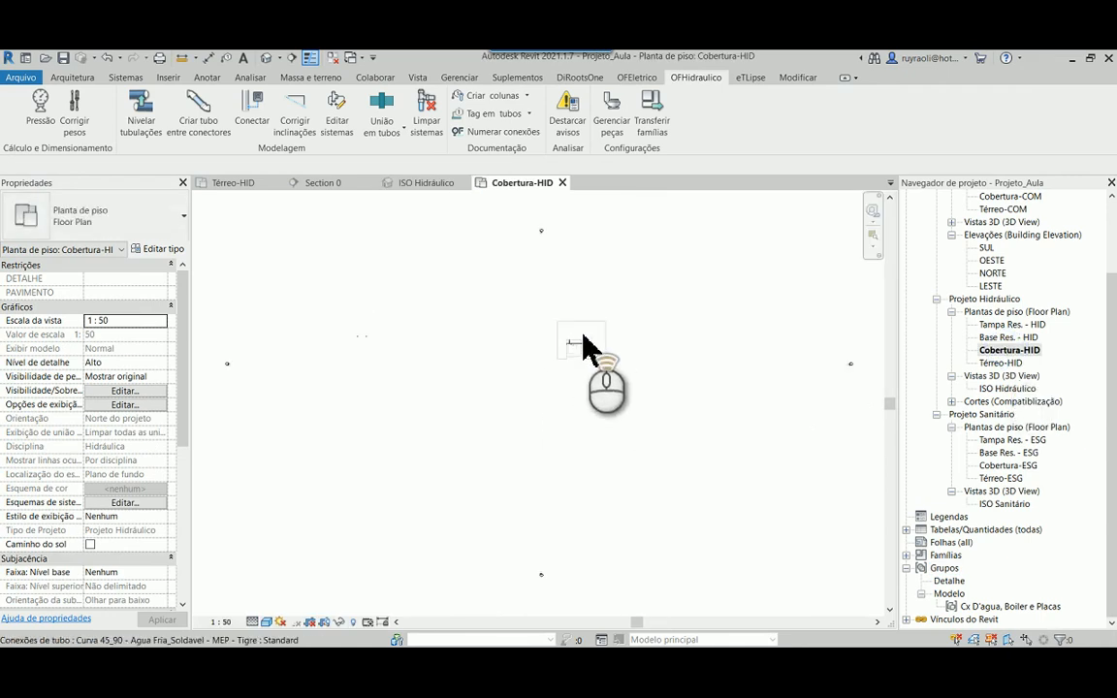
pyautogui.scroll(5, 582, 346)
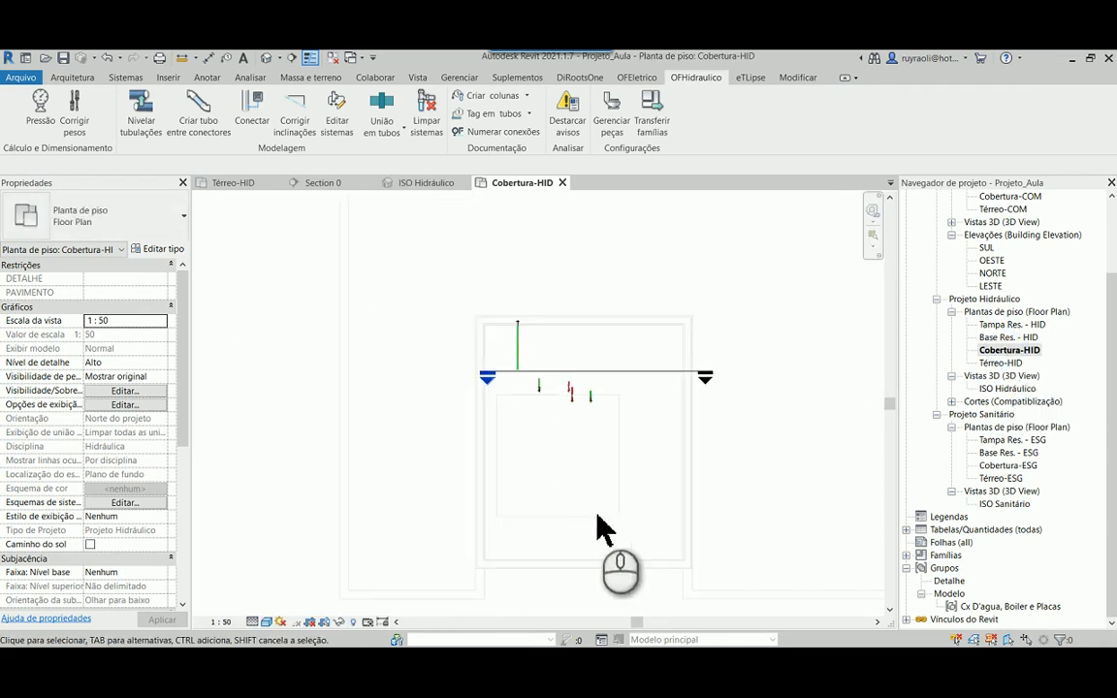
pyautogui.scroll(3, 599, 529)
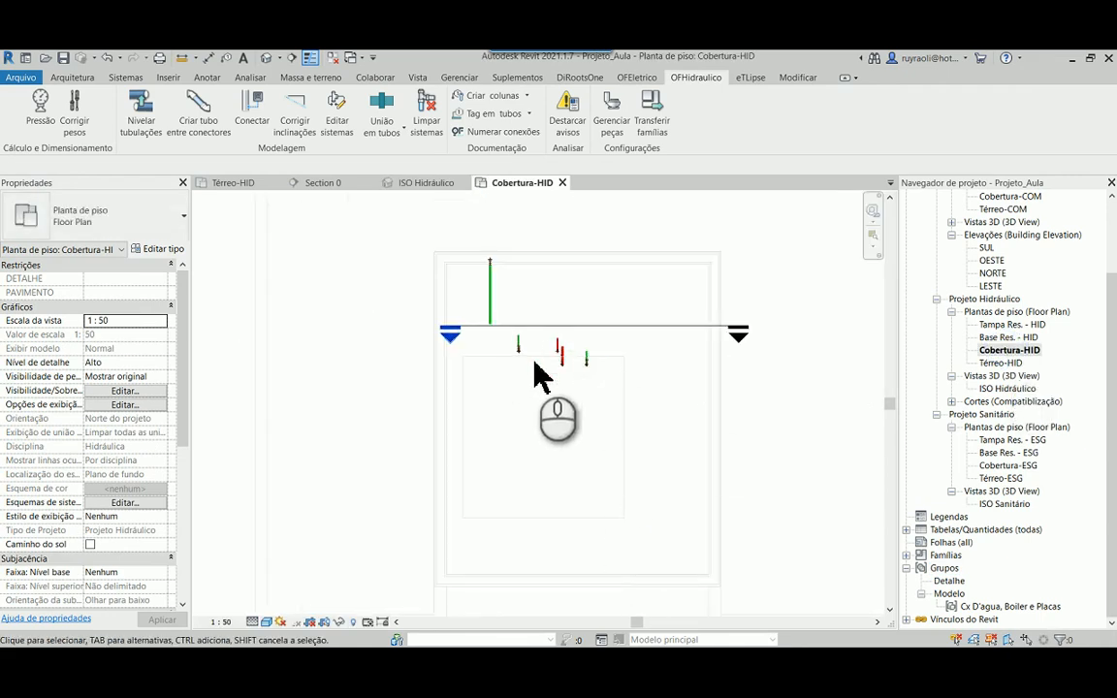
pyautogui.scroll(-2, 542, 373)
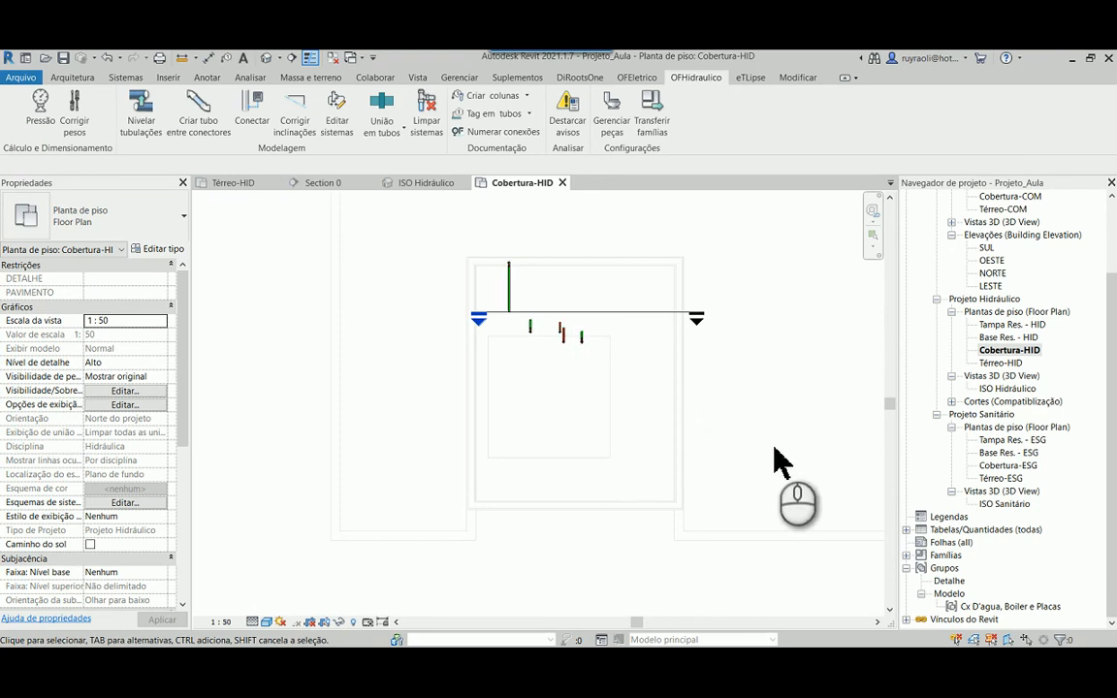
# - Place the model group "Cx D'agua, Boiler e Placas" in the roof plan at its group origin, with the tank and boiler inside the enclosure
pyautogui.click(1011, 606)
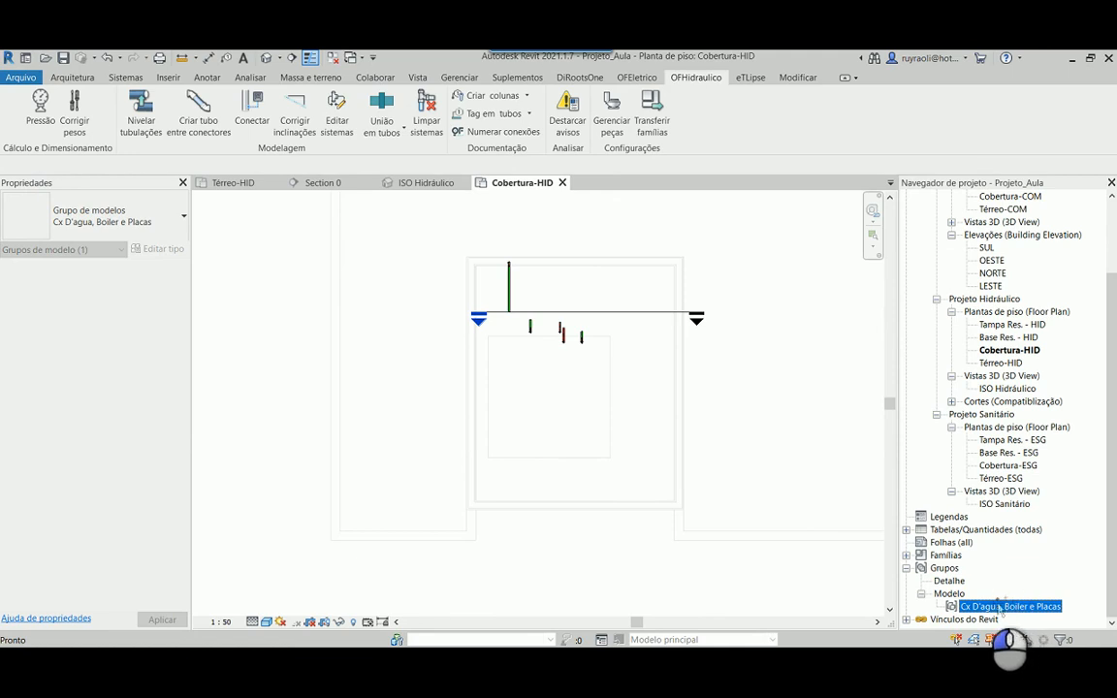
pyautogui.moveTo(999, 608); pyautogui.dragTo(572, 408)
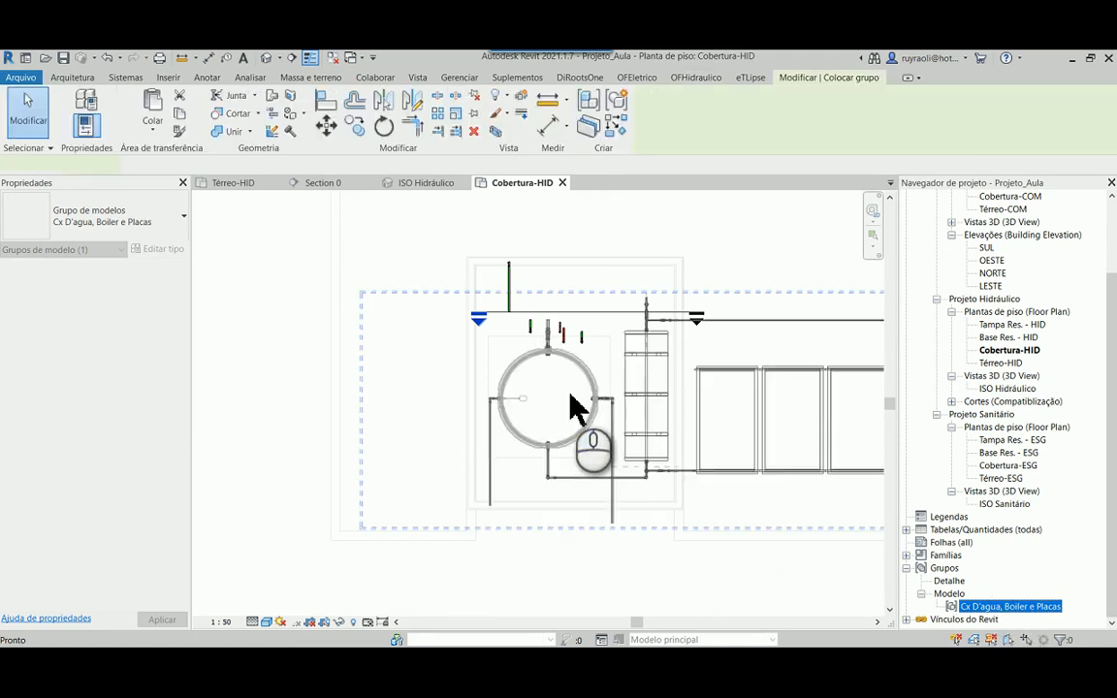
pyautogui.scroll(-3, 381, 456)
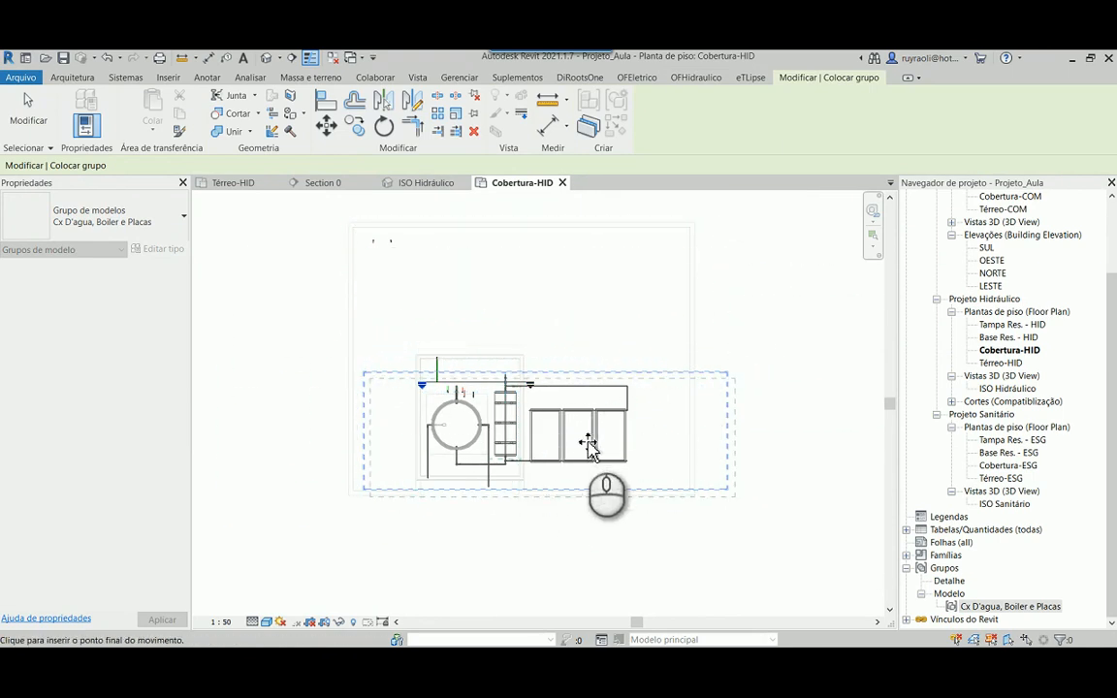
pyautogui.scroll(2, 588, 442)
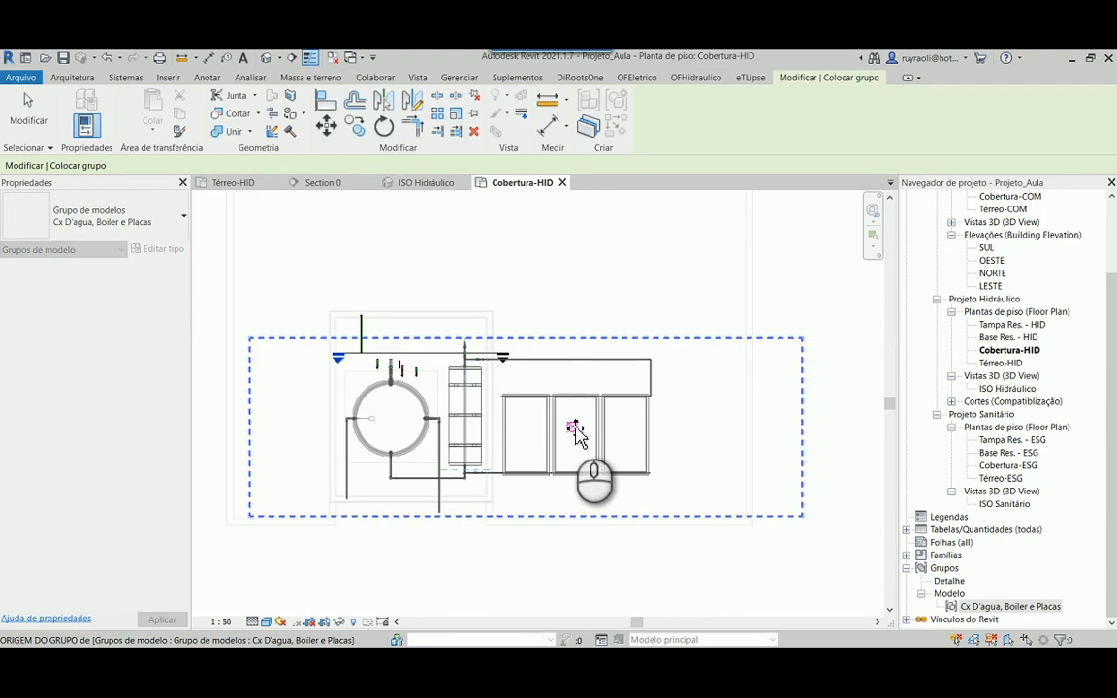
pyautogui.click(574, 431)
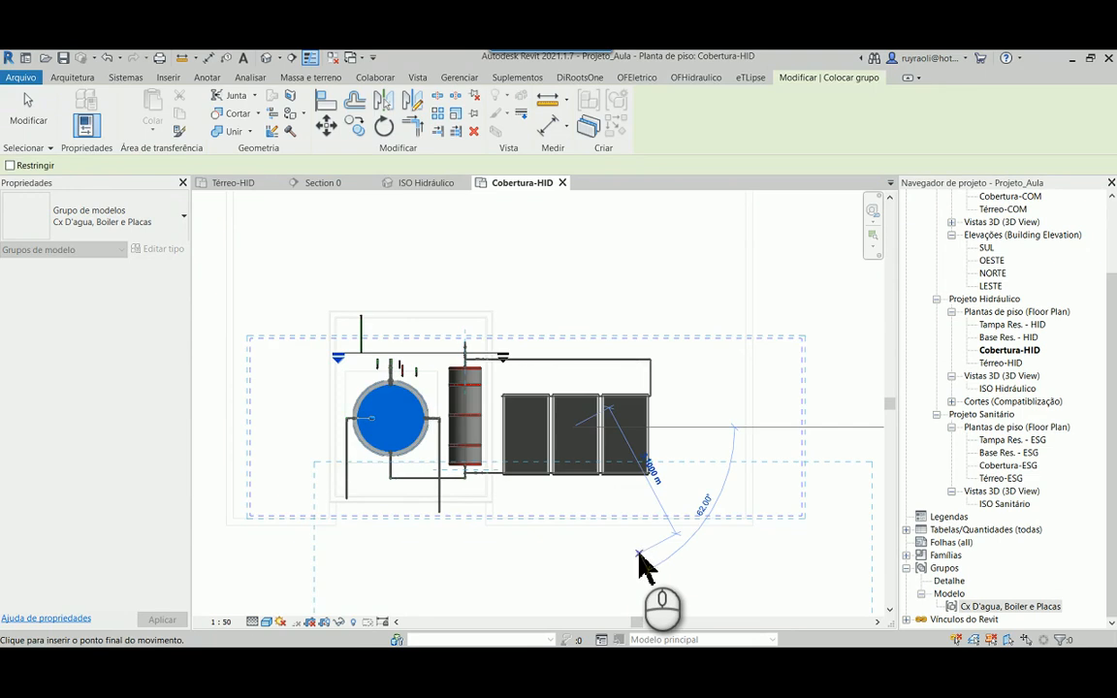
pyautogui.press('Escape')
pyautogui.press('Escape')
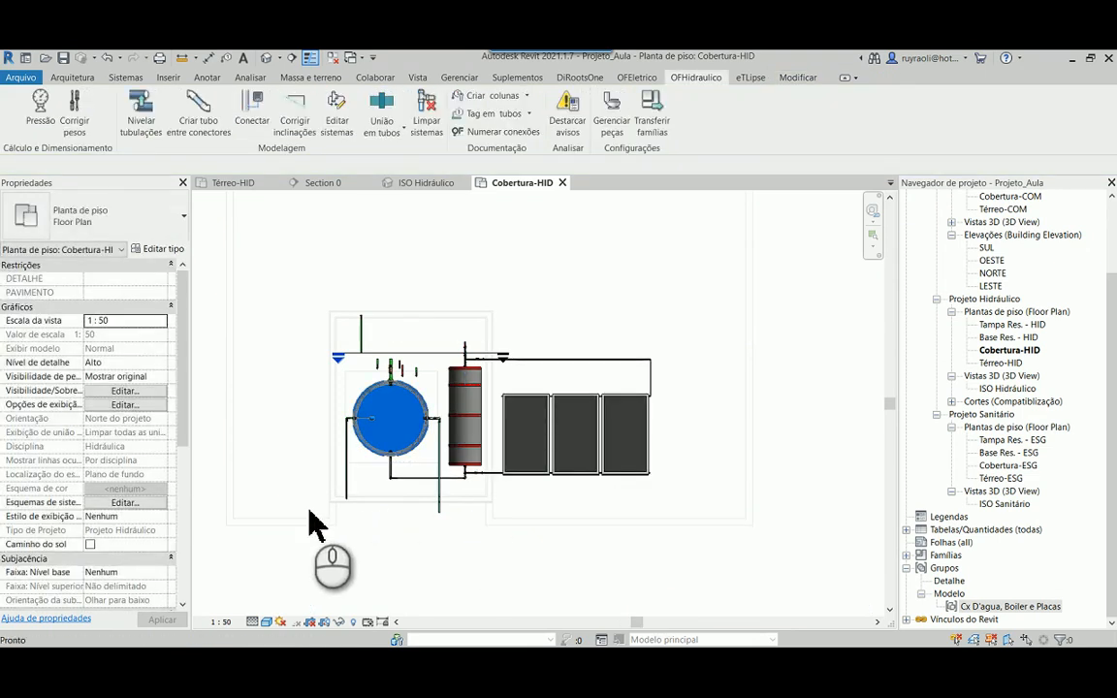
pyautogui.scroll(2, 300, 466)
pyautogui.scroll(1, 352, 559)
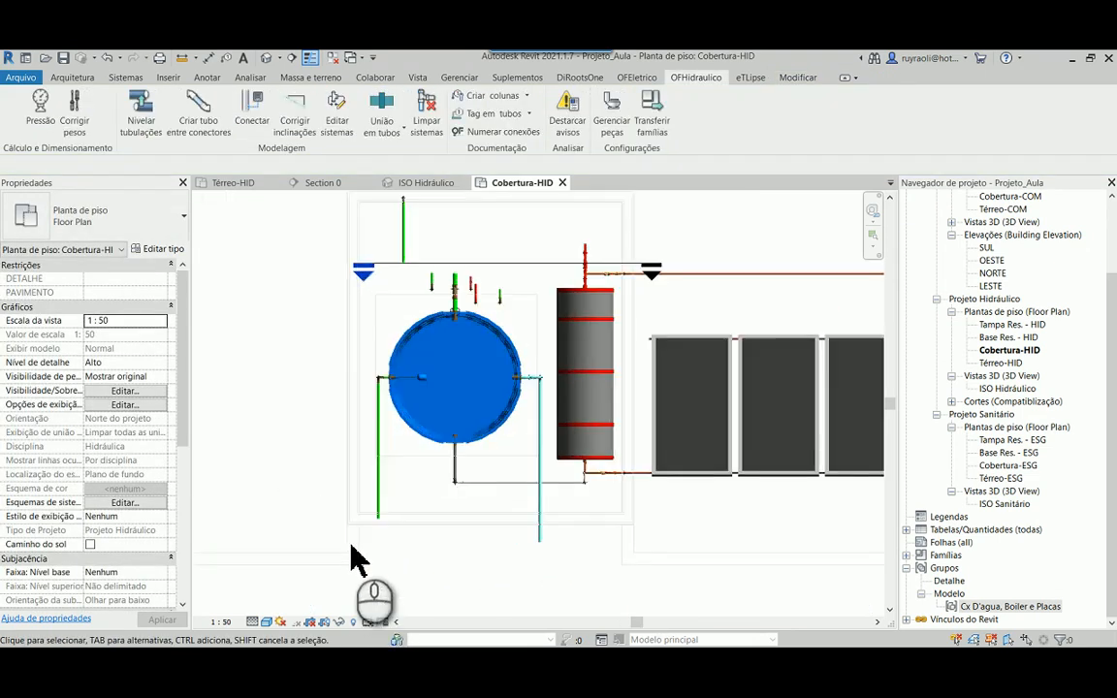
pyautogui.click(482, 398)
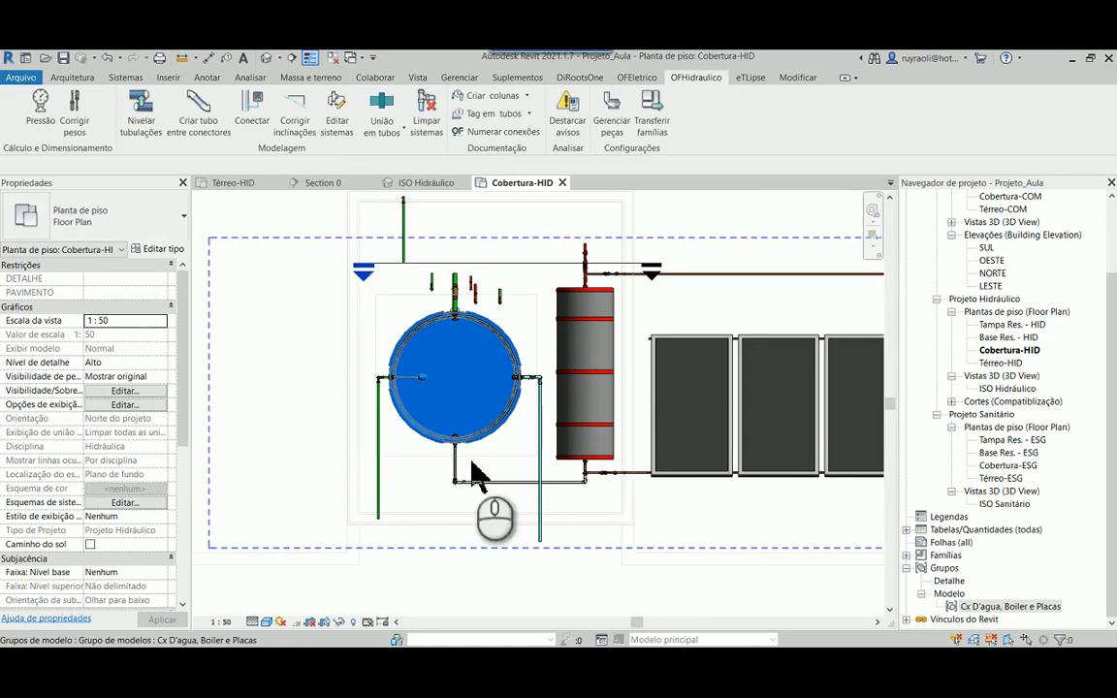
# - Flip the section's viewing direction and move its line to just below the water tank in plan
pyautogui.scroll(-2, 434, 475)
pyautogui.scroll(-1, 475, 490)
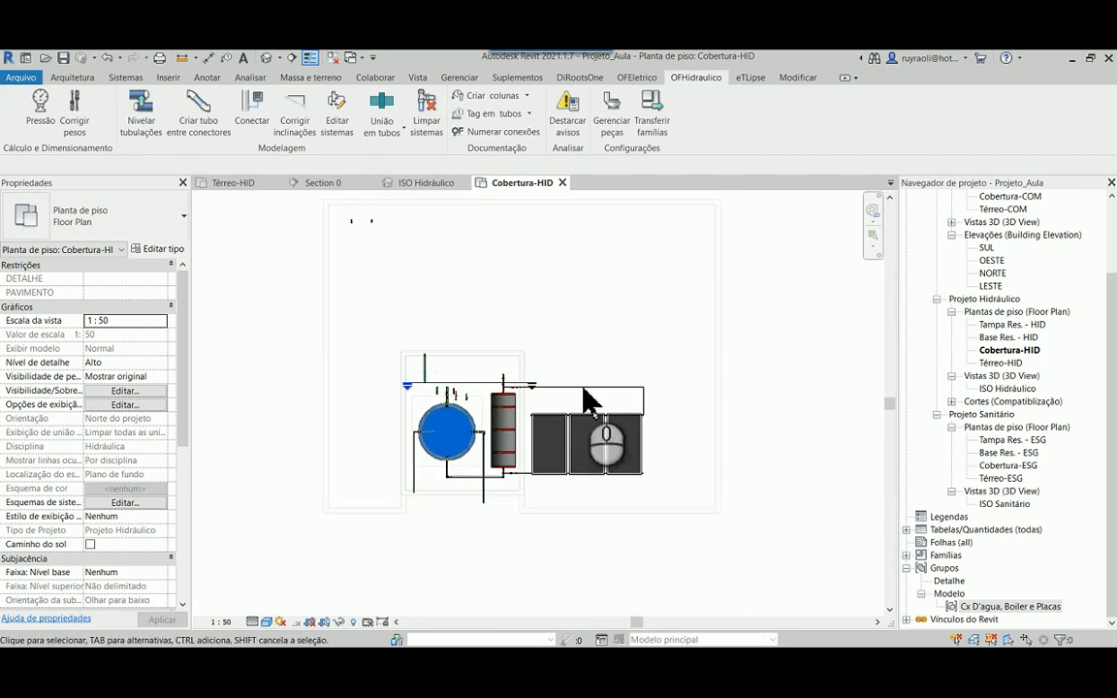
pyautogui.click(474, 390)
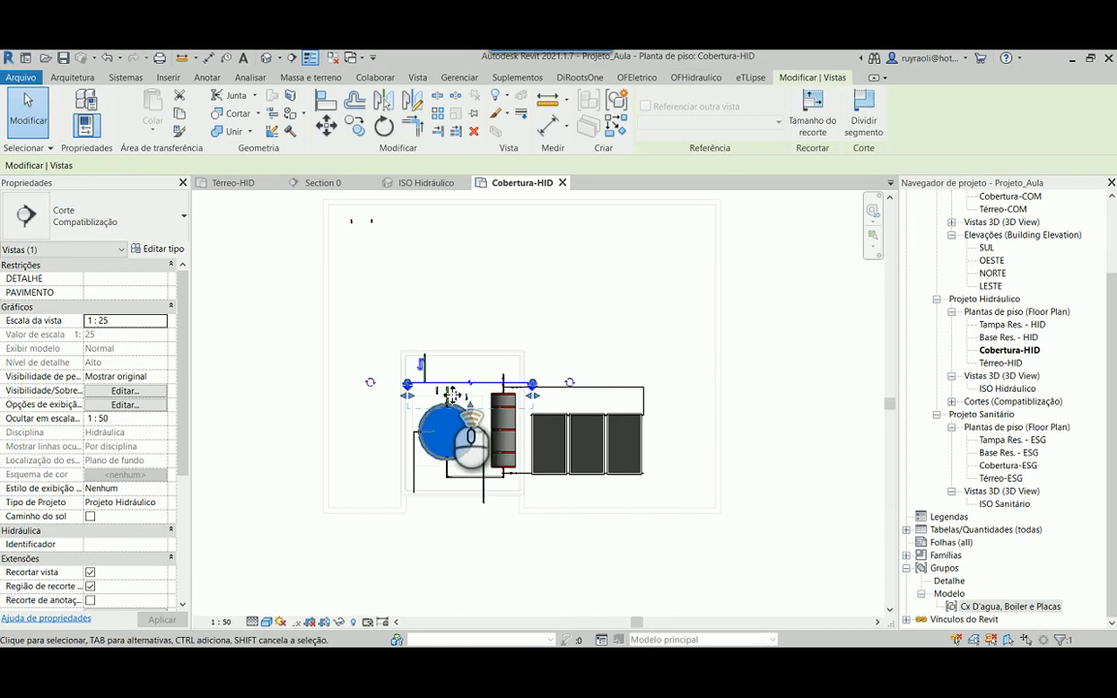
pyautogui.scroll(4, 449, 392)
pyautogui.click(376, 323)
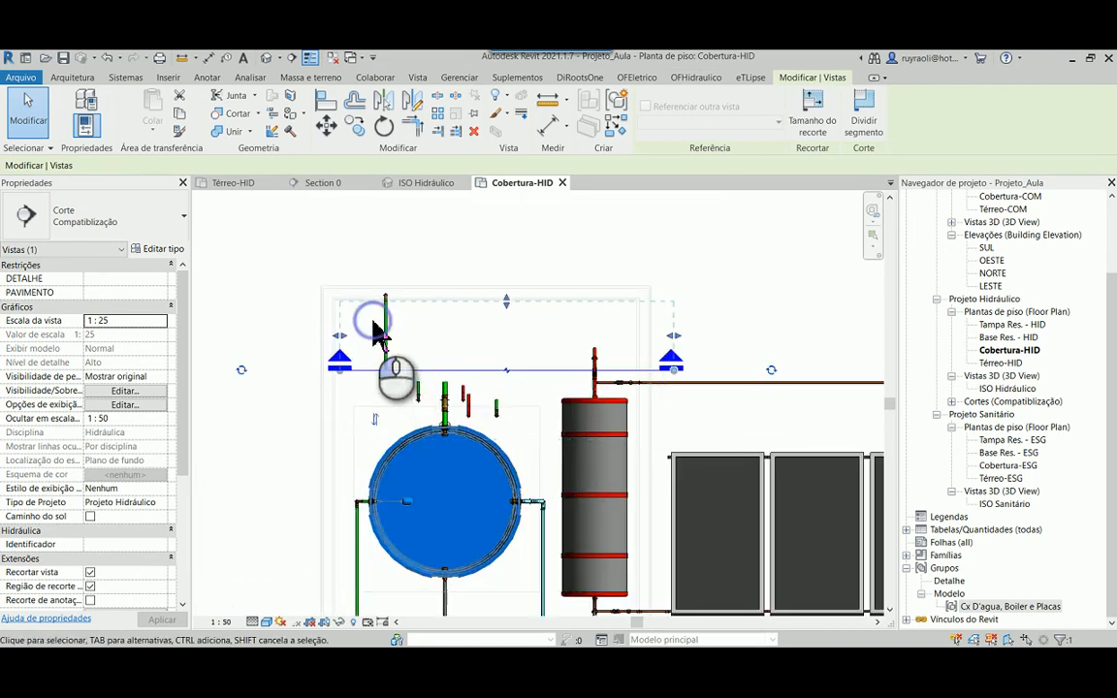
pyautogui.moveTo(543, 375); pyautogui.dragTo(531, 580)
pyautogui.scroll(-3, 579, 281)
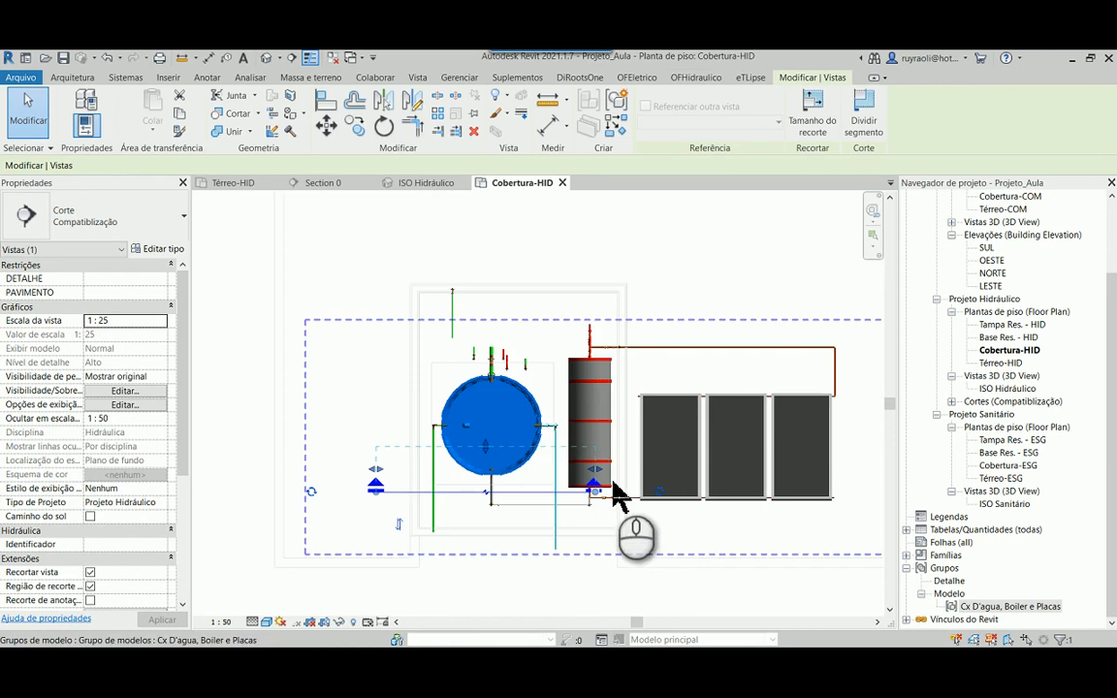
# - Widen the section's extents past the solar panels and the tank's outer pipe, and deepen its range towards the boiler's far end
pyautogui.moveTo(595, 471); pyautogui.dragTo(840, 476)
pyautogui.moveTo(854, 472); pyautogui.dragTo(856, 472)
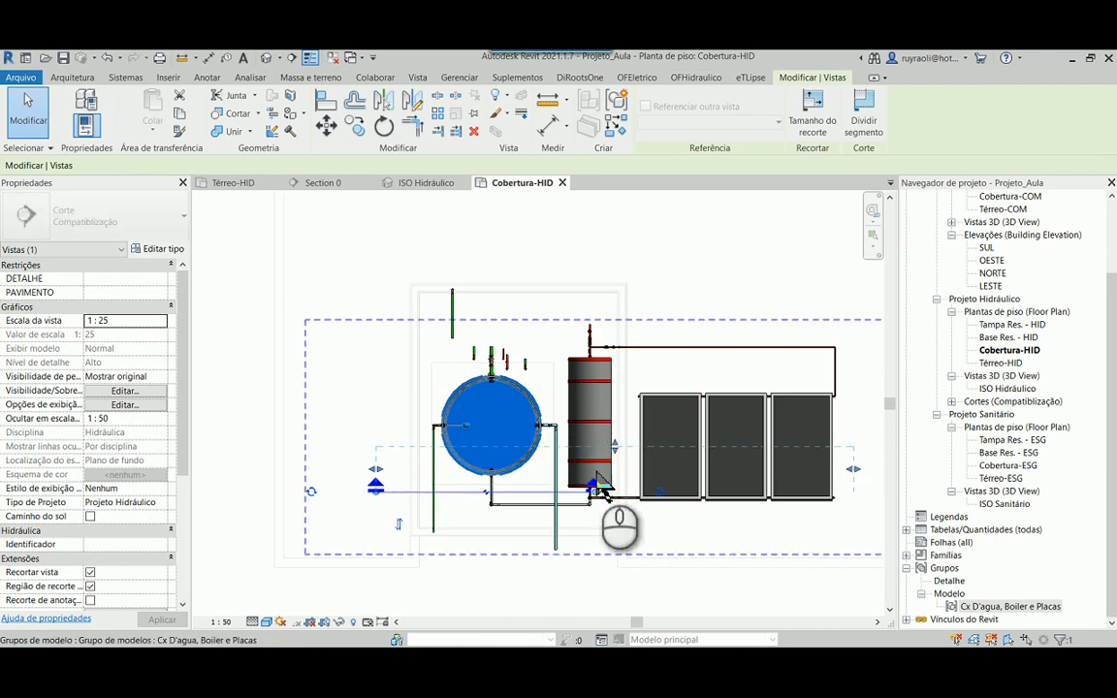
pyautogui.moveTo(378, 470); pyautogui.dragTo(347, 472)
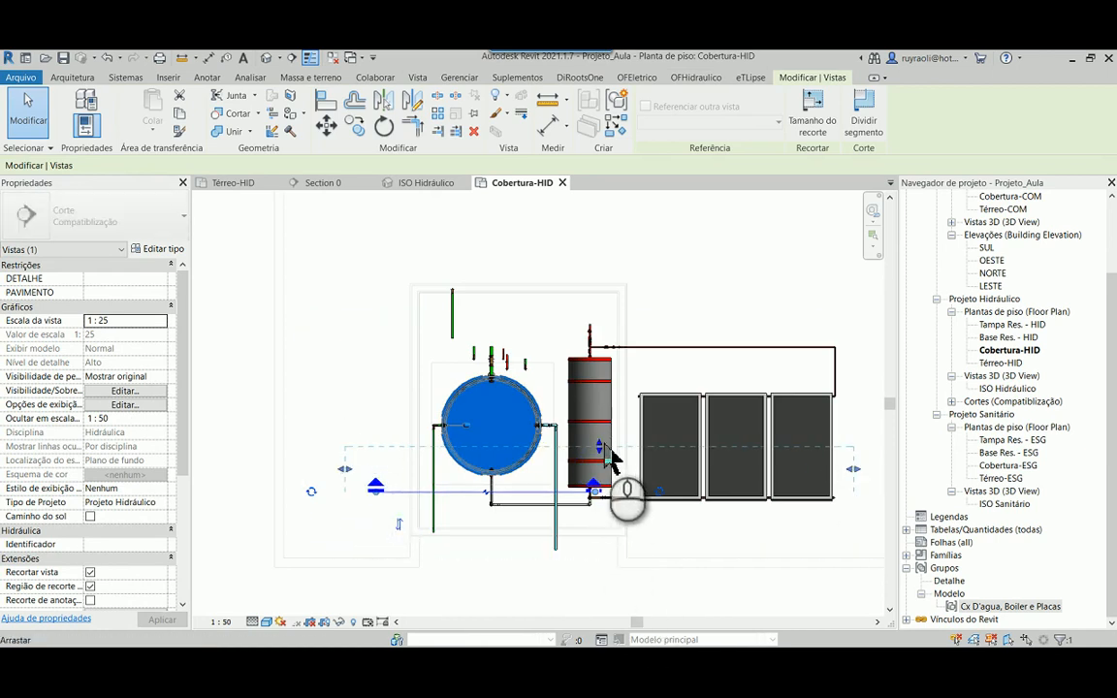
pyautogui.moveTo(614, 362); pyautogui.dragTo(615, 372)
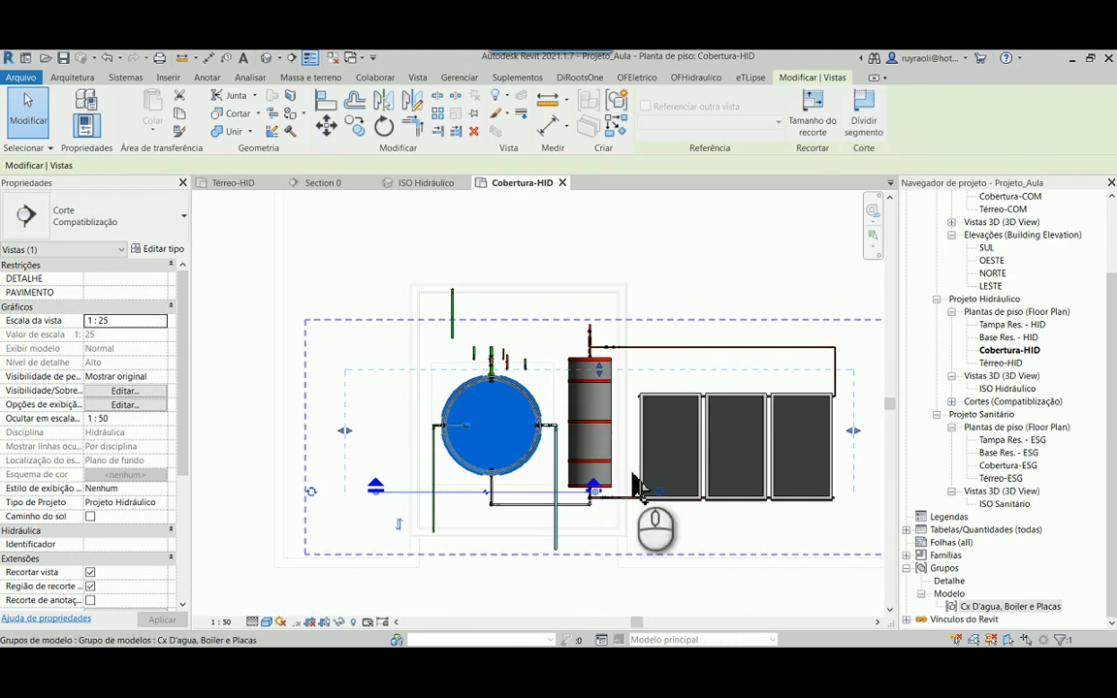
pyautogui.click(709, 585)
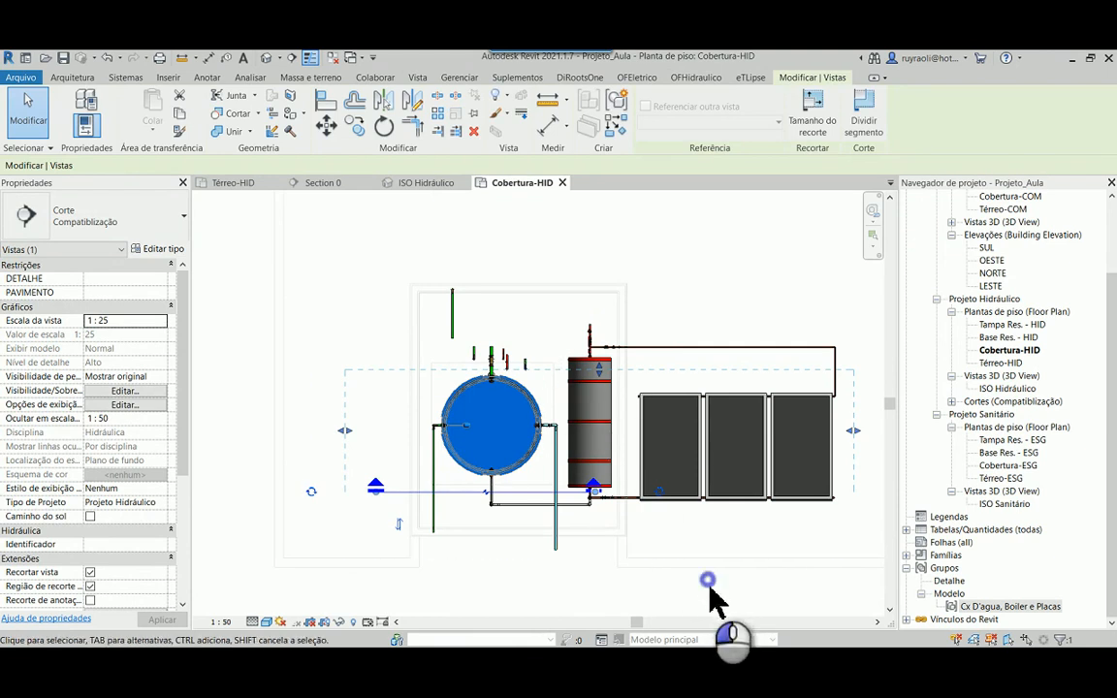
# - Open the Section 0 view and raise the upper edge of its crop region above the water tank
pyautogui.doubleClick(377, 488)
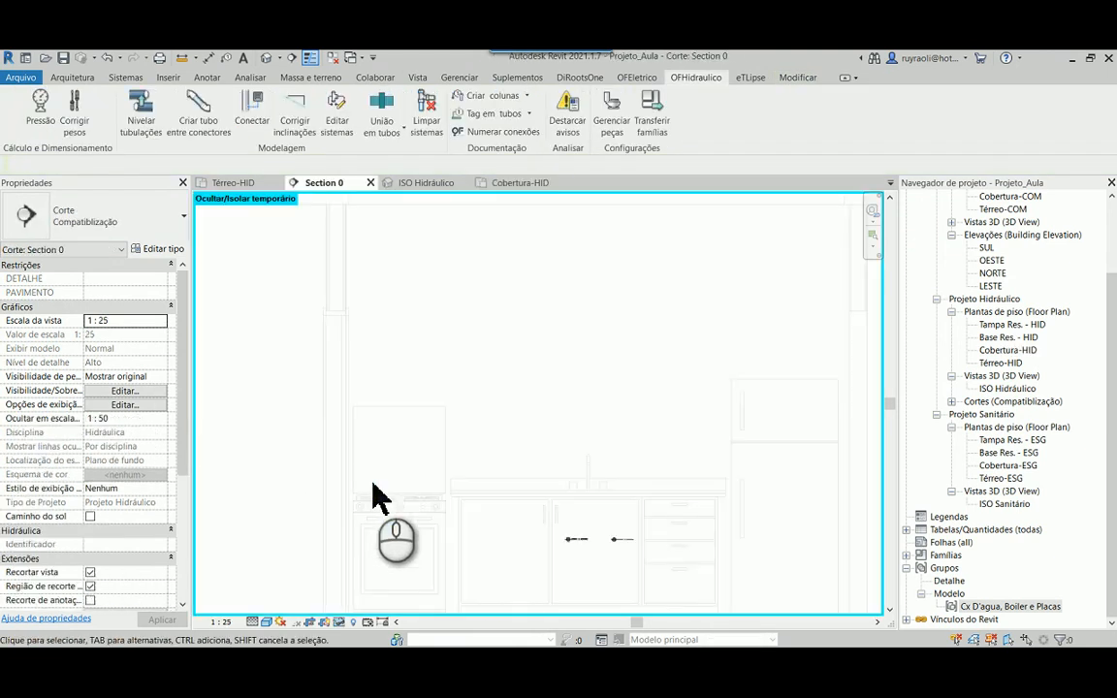
pyautogui.scroll(-5, 549, 511)
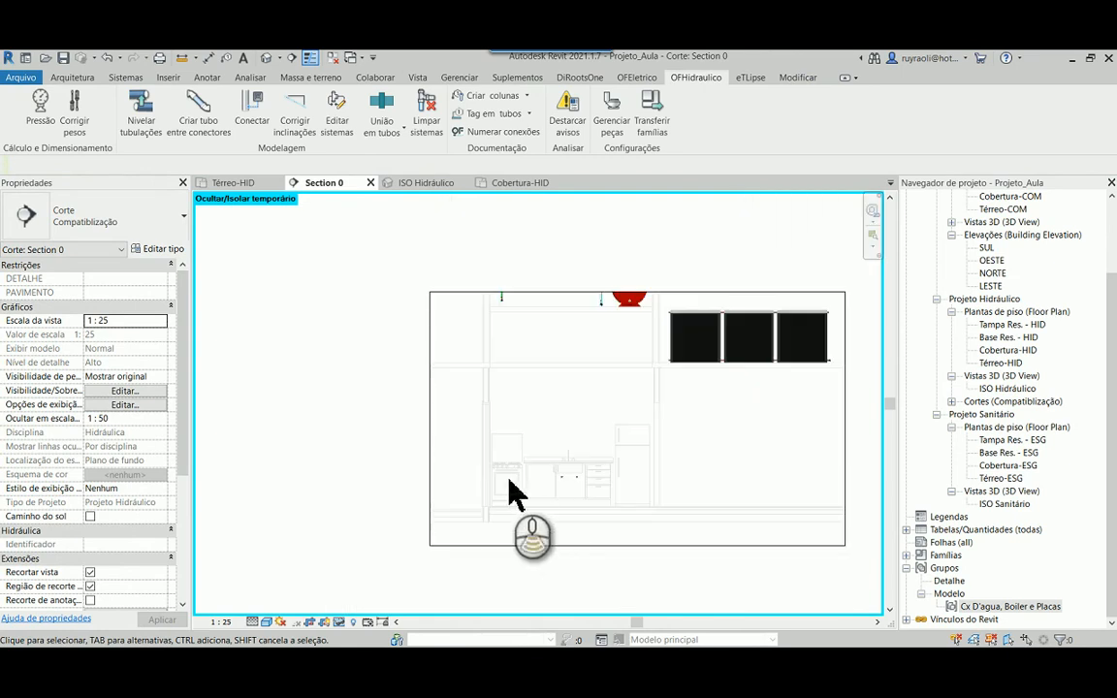
pyautogui.click(705, 339)
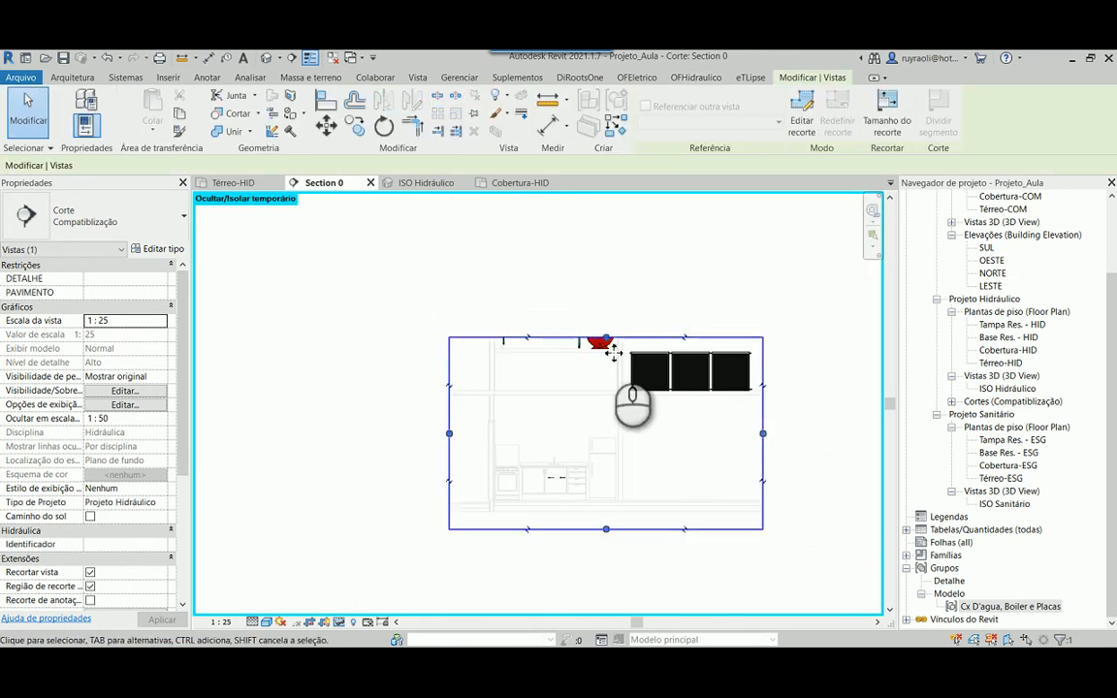
pyautogui.moveTo(607, 337); pyautogui.dragTo(630, 238)
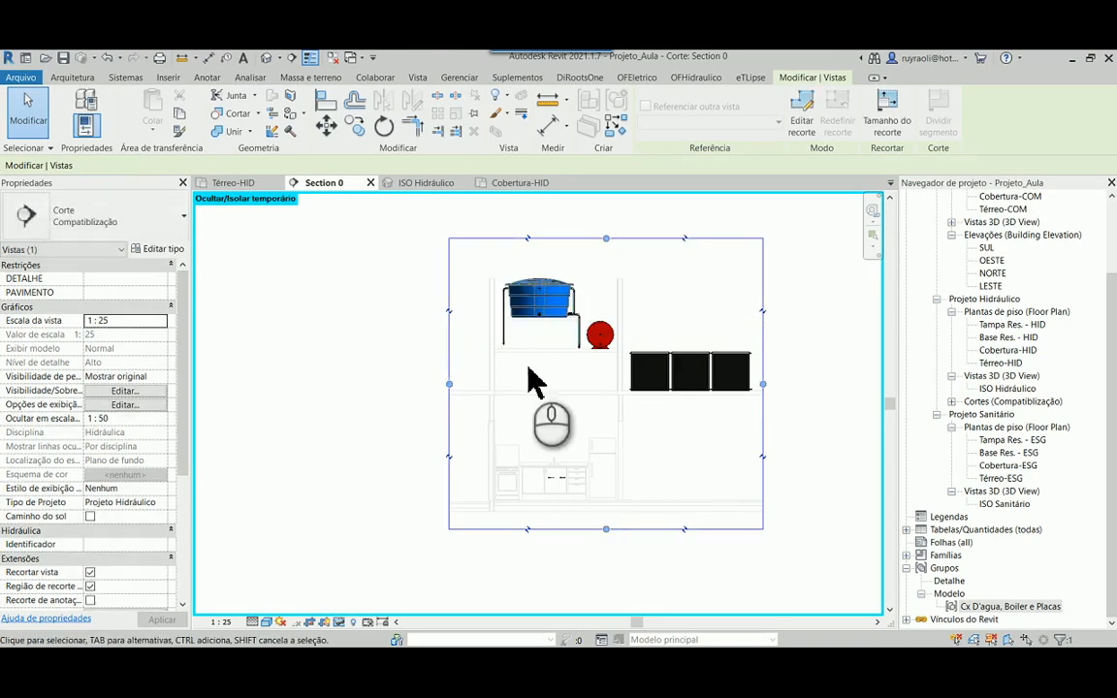
pyautogui.click(547, 390)
# - Examine in the section how the water tank, boiler and solar panels sit on their supporting slabs
pyautogui.scroll(4, 531, 359)
pyautogui.scroll(3, 482, 296)
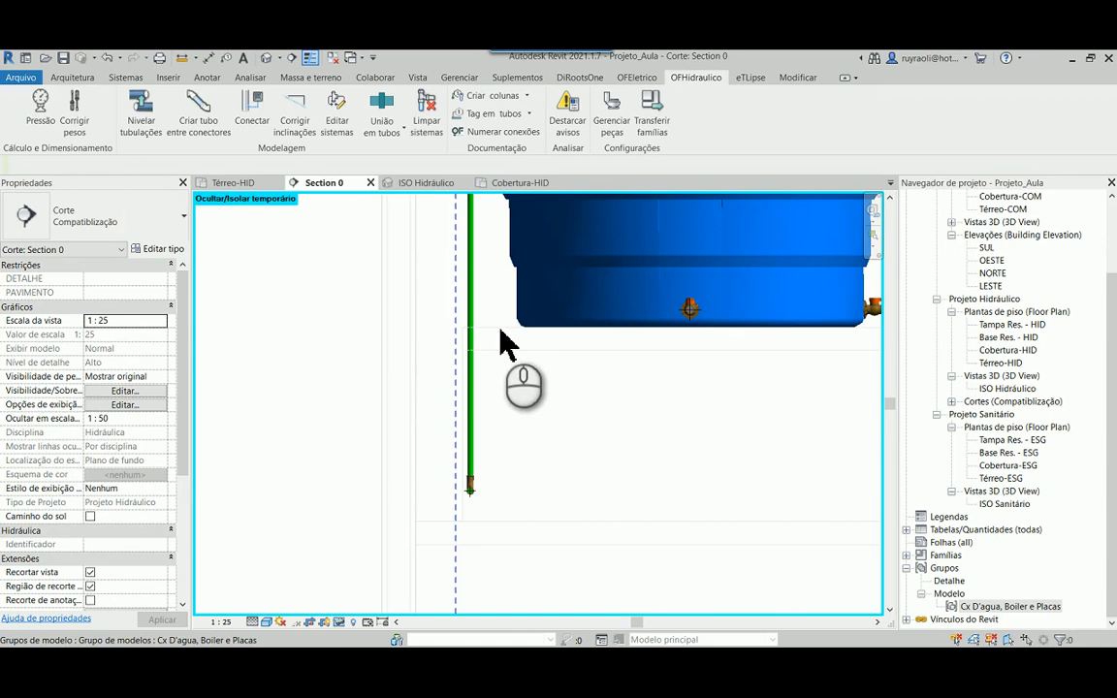
pyautogui.scroll(-5, 504, 345)
pyautogui.moveTo(811, 474); pyautogui.dragTo(597, 450, button='middle')
pyautogui.scroll(2, 678, 425)
pyautogui.scroll(-2, 617, 419)
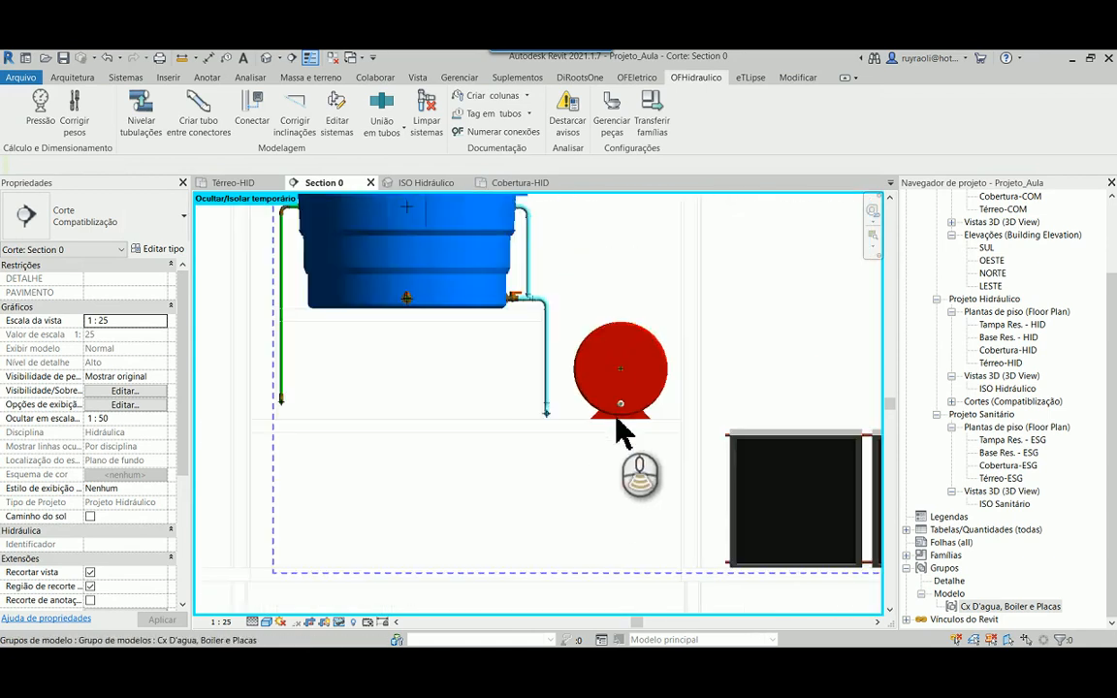
pyautogui.scroll(-2, 618, 419)
pyautogui.scroll(-2, 368, 375)
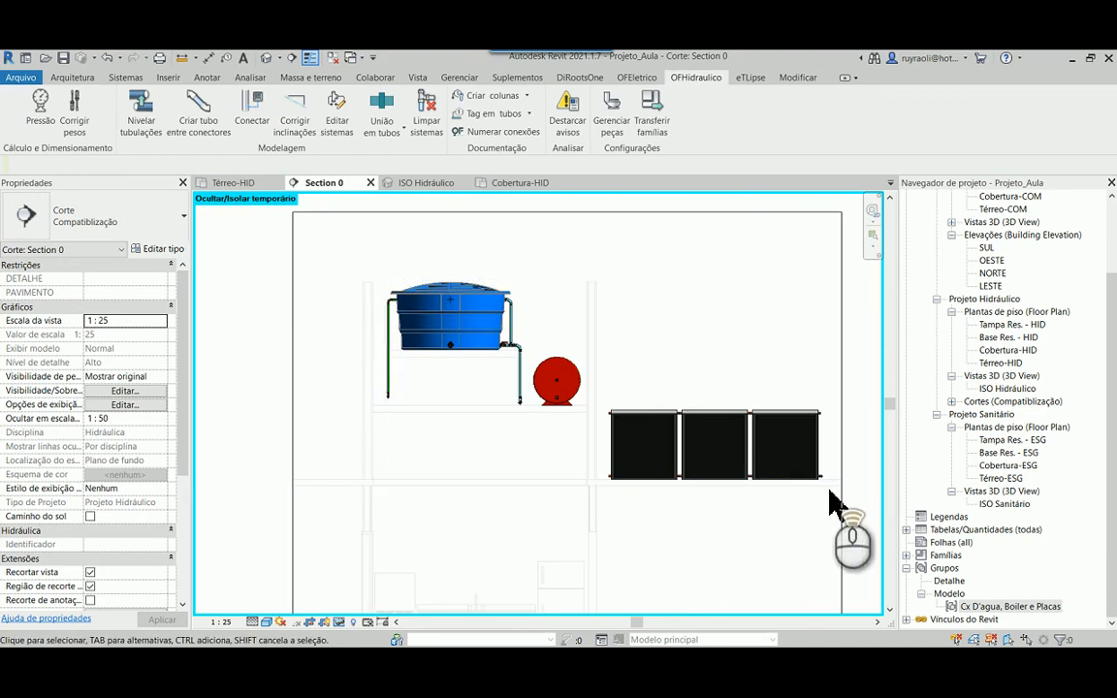
pyautogui.scroll(4, 833, 491)
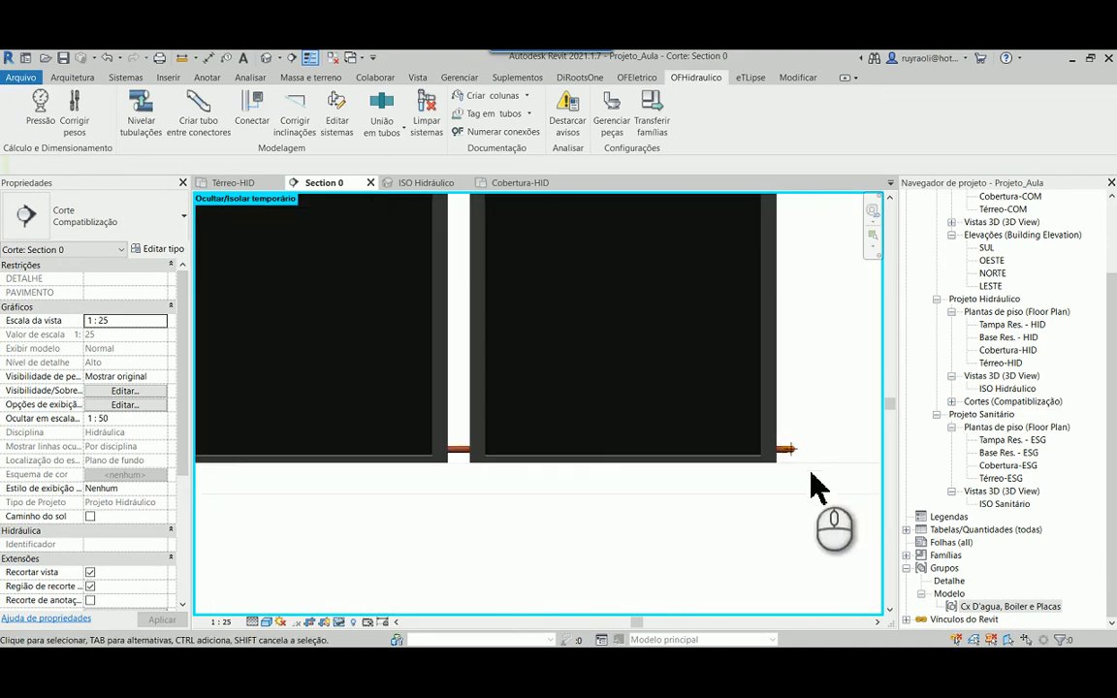
pyautogui.scroll(-4, 815, 483)
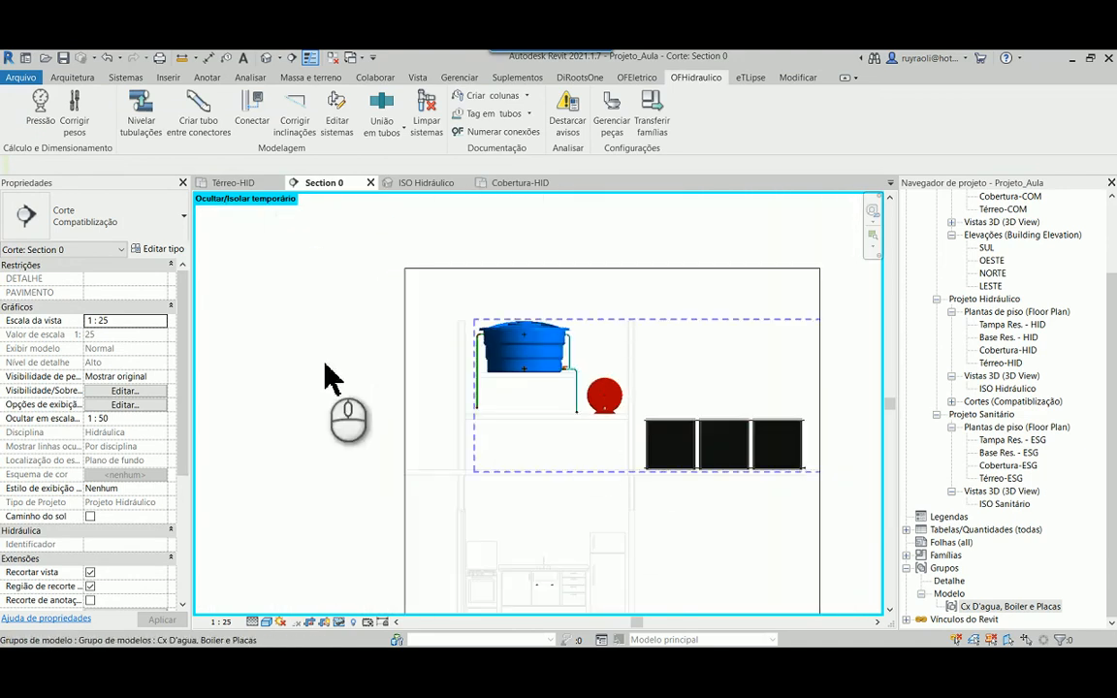
pyautogui.scroll(-2, 335, 359)
# - Open the ISO Hidráulico 3D view and inspect the tank, boiler, solar panels and their piping from several sides
pyautogui.click(424, 183)
pyautogui.click(762, 524)
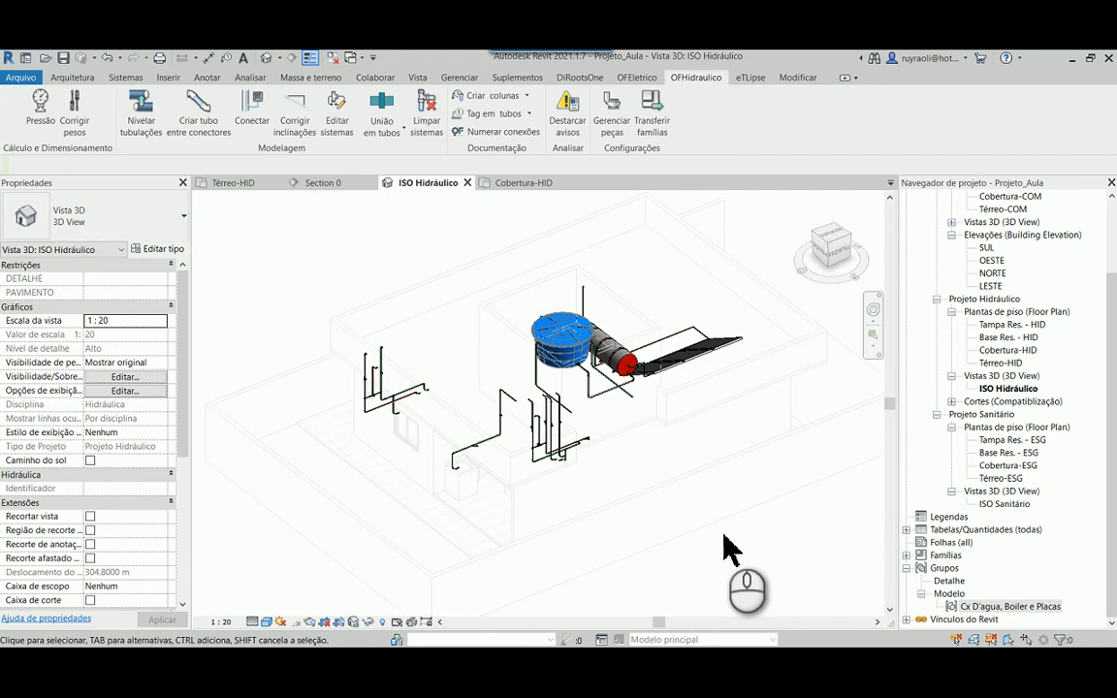
pyautogui.scroll(5, 633, 428)
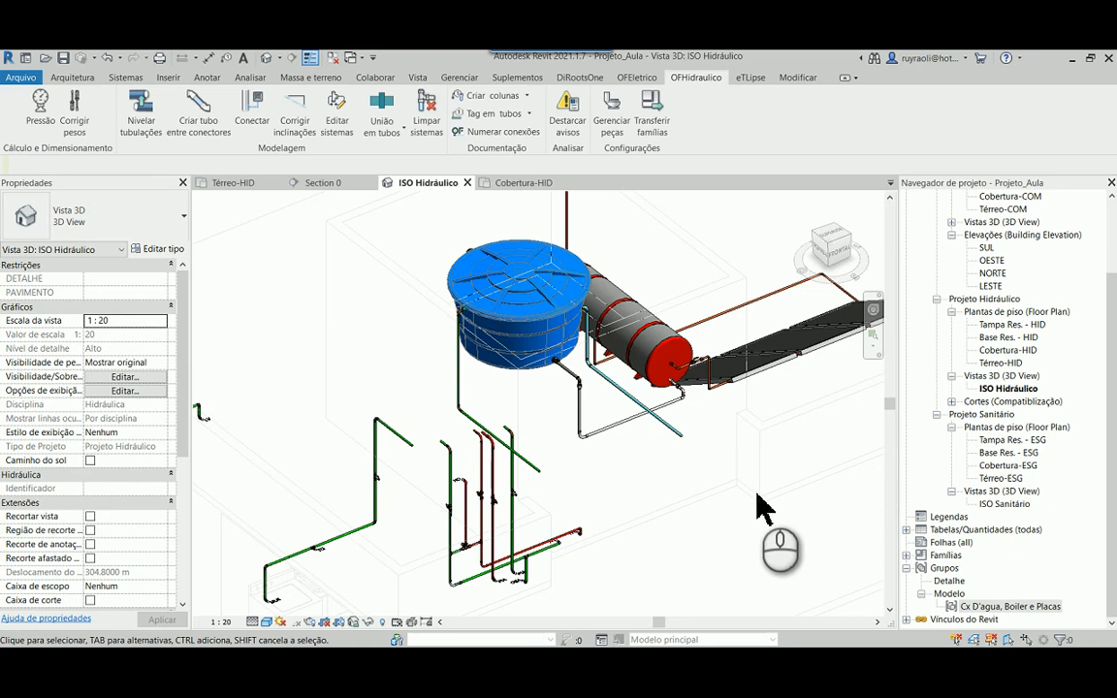
pyautogui.keyDown('shift'); pyautogui.moveTo(537, 529); pyautogui.dragTo(709, 518, button='middle'); pyautogui.keyUp('shift')
pyautogui.scroll(-5, 724, 498)
pyautogui.scroll(5, 611, 427)
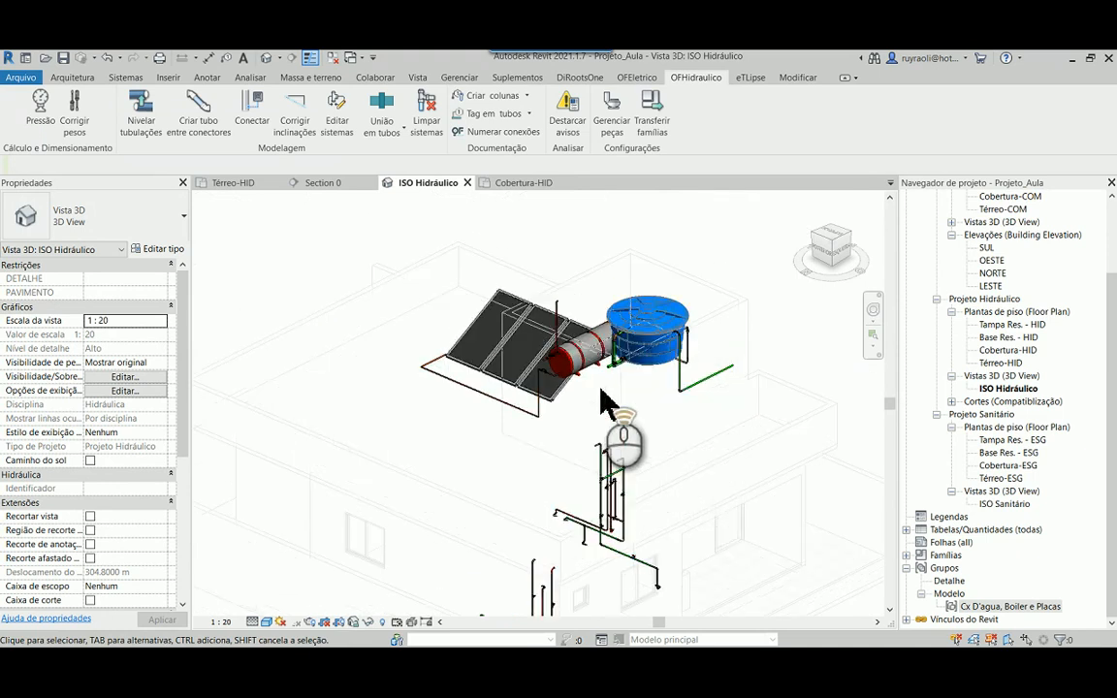